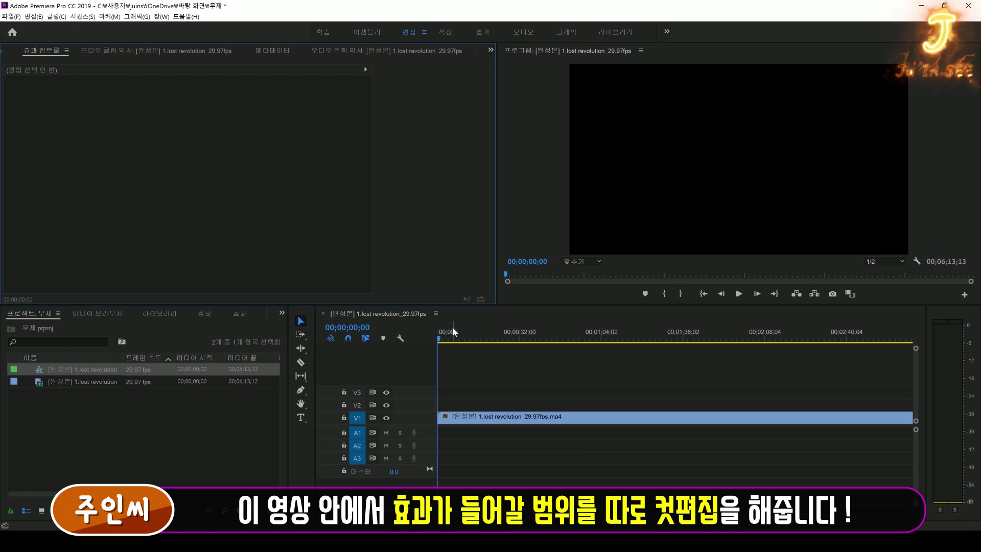
# Split the V1 clip at 00;00;13;18 and 00;00;19;19, and select the middle segment
pyautogui.moveTo(453, 332); pyautogui.dragTo(473, 341)
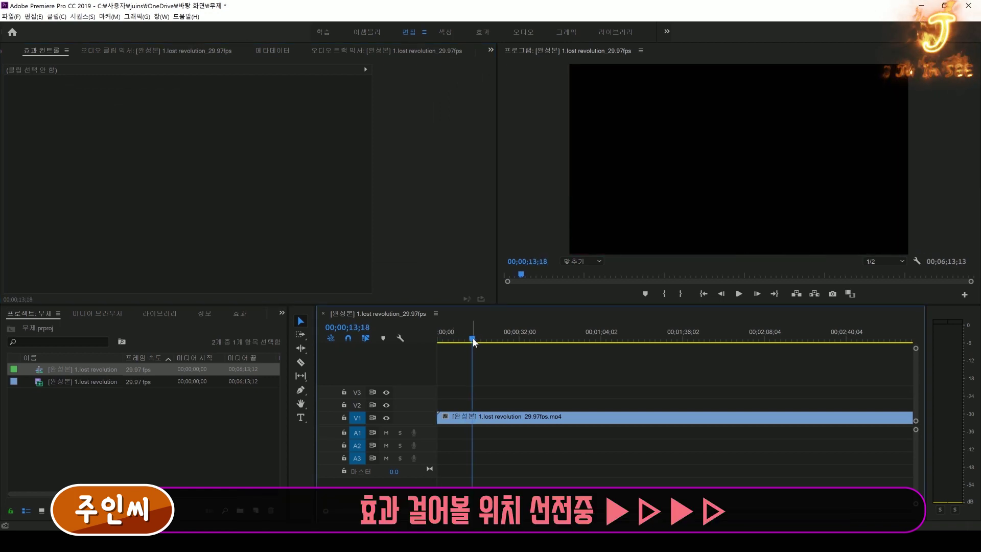
pyautogui.click(475, 416)
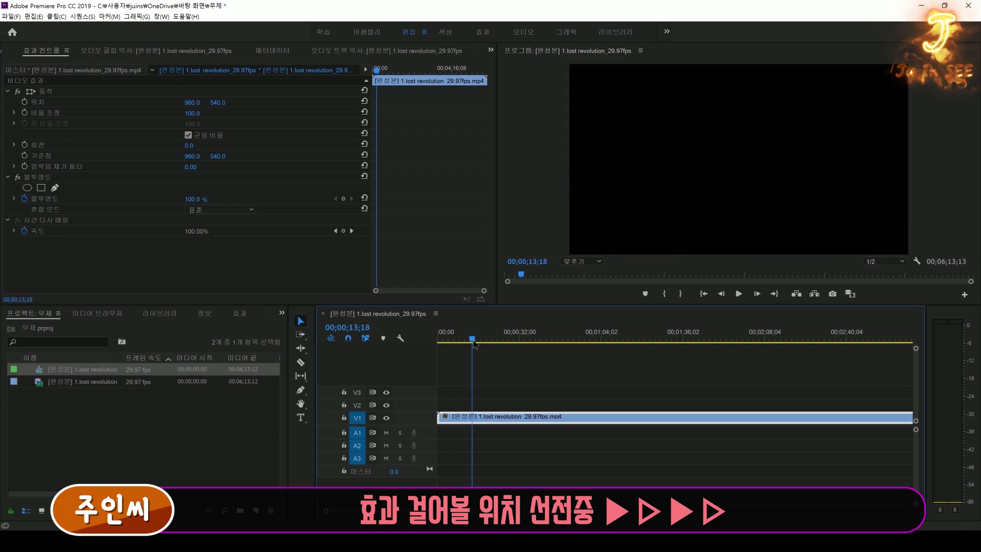
pyautogui.hotkey('ctrl', 'k')
pyautogui.press('=')
pyautogui.click(533, 339)
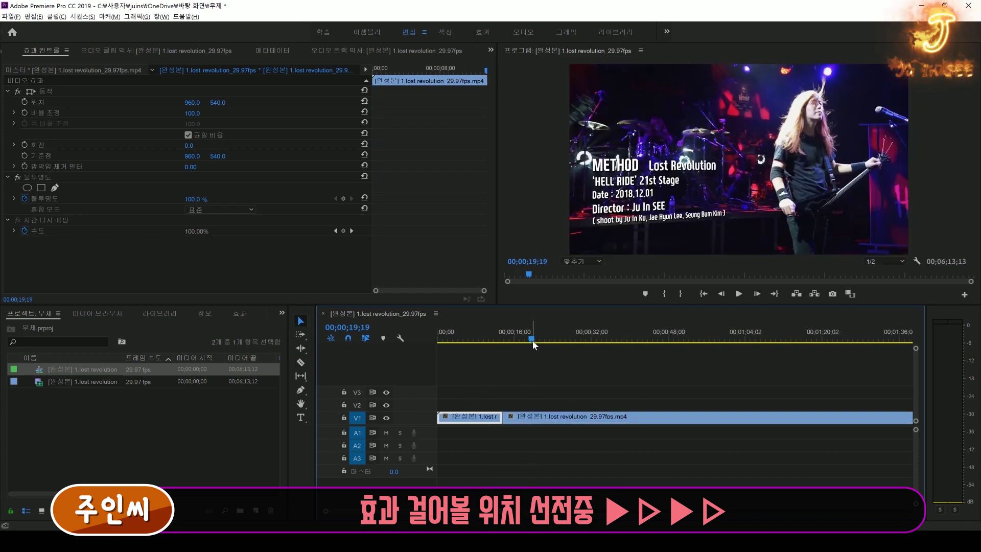
pyautogui.hotkey('ctrl', 'k')
pyautogui.click(509, 422)
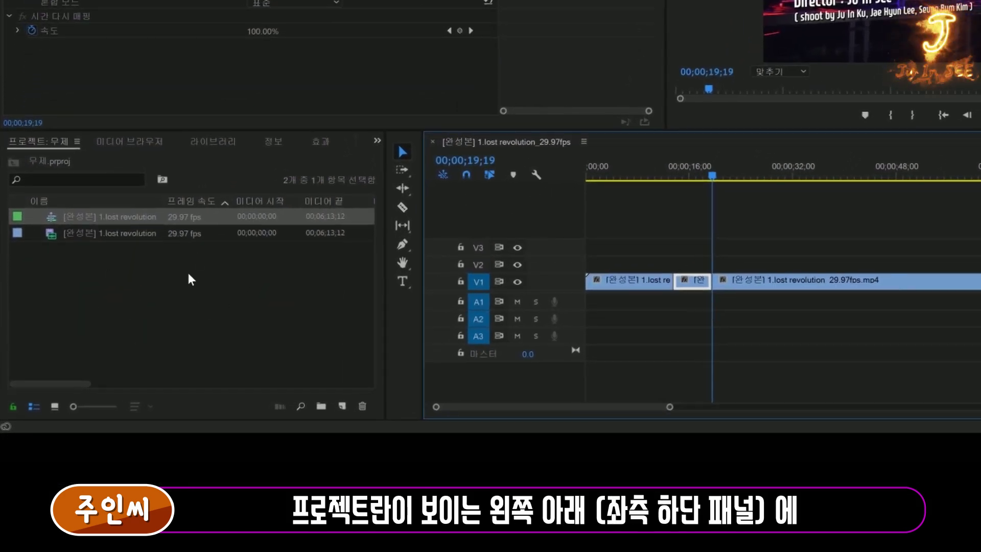
# Apply the Camera Blur effect (카메라 흐림 효과) from the Blur/Sharpen video effects (흐림/선명) to the middle clip
pyautogui.click(377, 141)
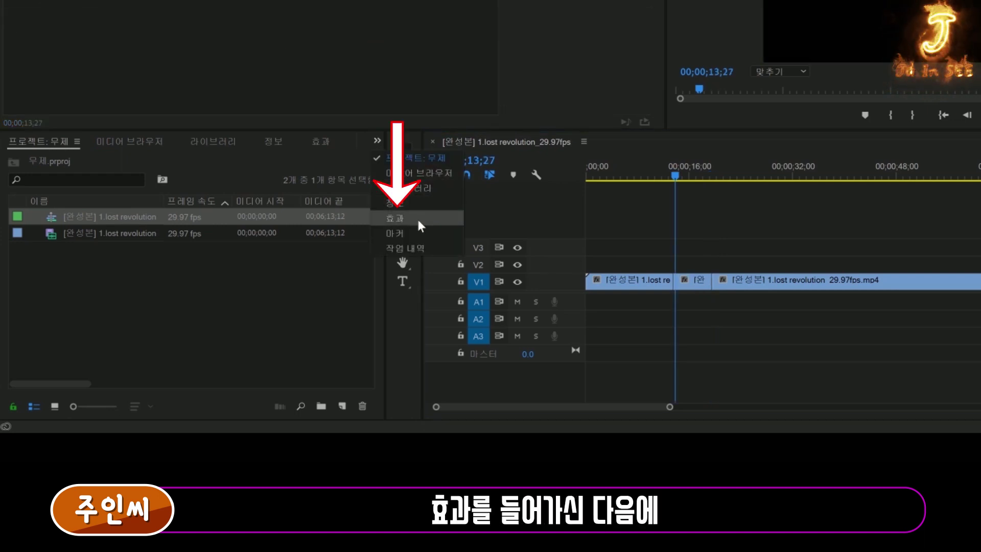
pyautogui.click(417, 217)
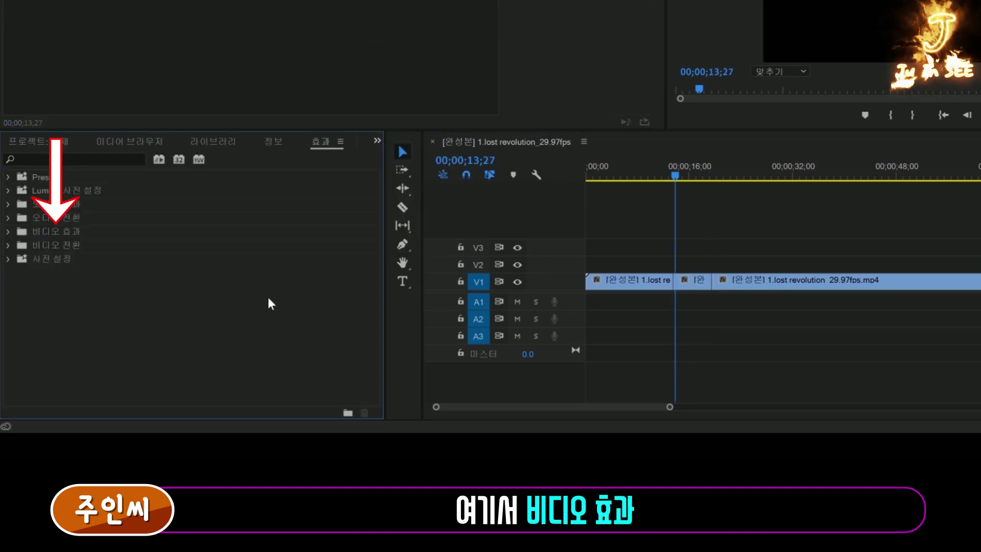
pyautogui.click(7, 231)
pyautogui.scroll(-5, 75, 347)
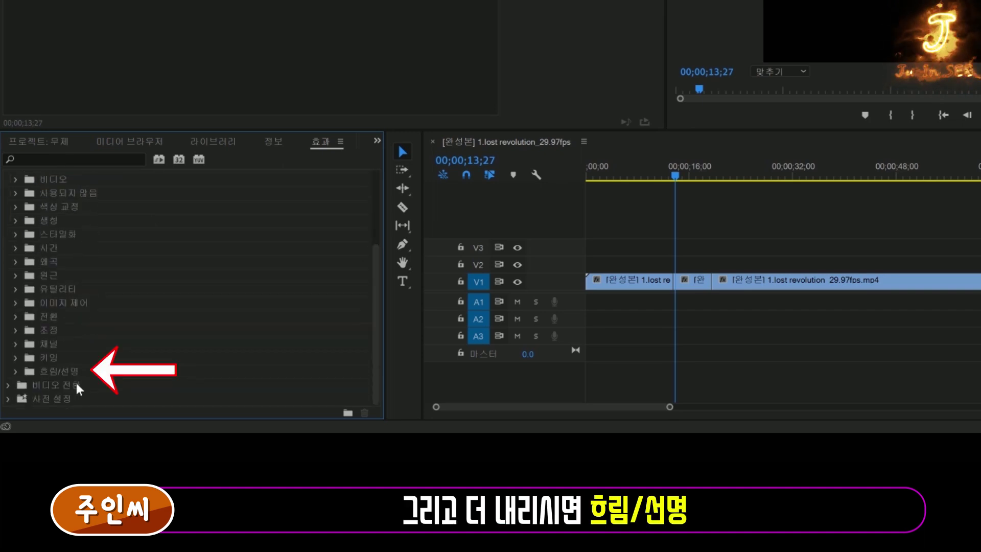
pyautogui.click(15, 371)
pyautogui.scroll(-3, 75, 329)
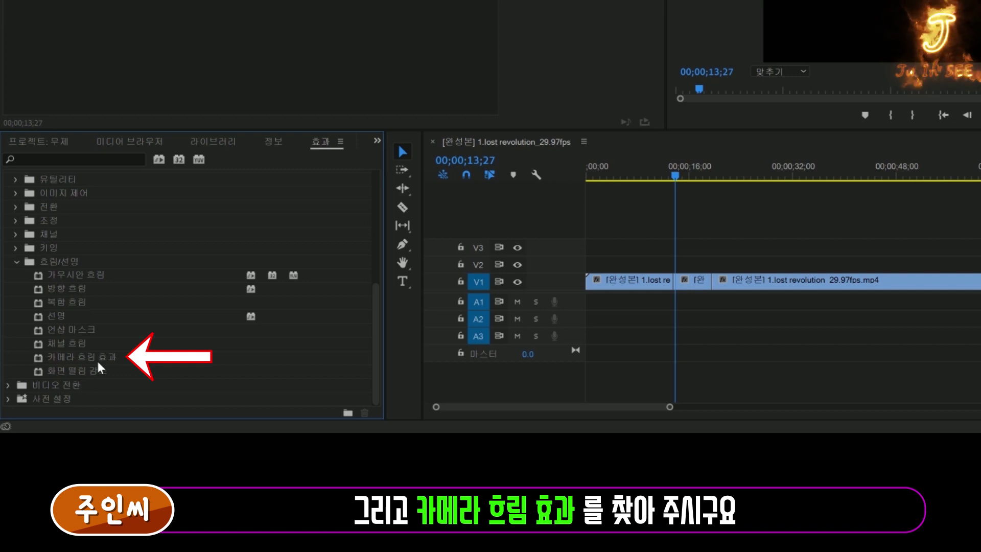
pyautogui.click(72, 159)
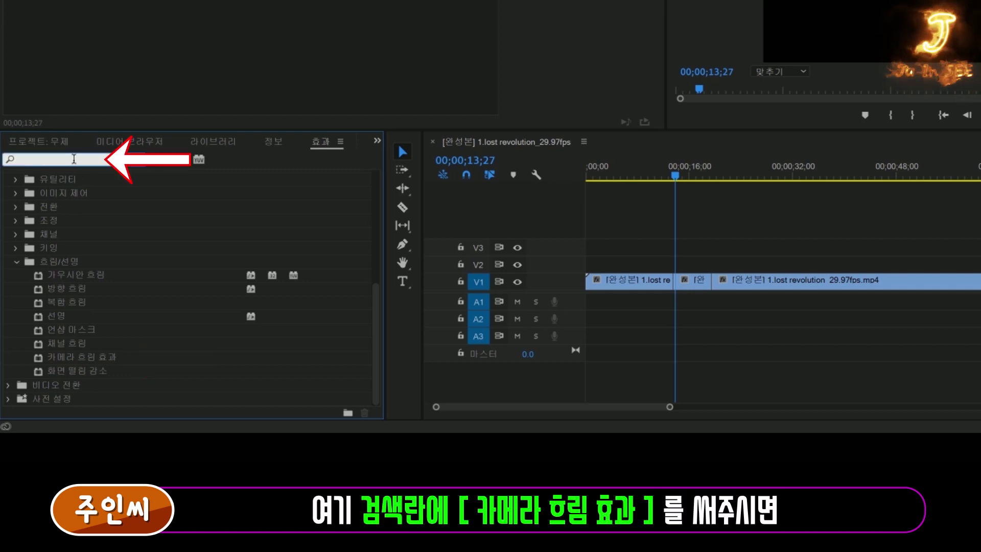
pyautogui.click(78, 356)
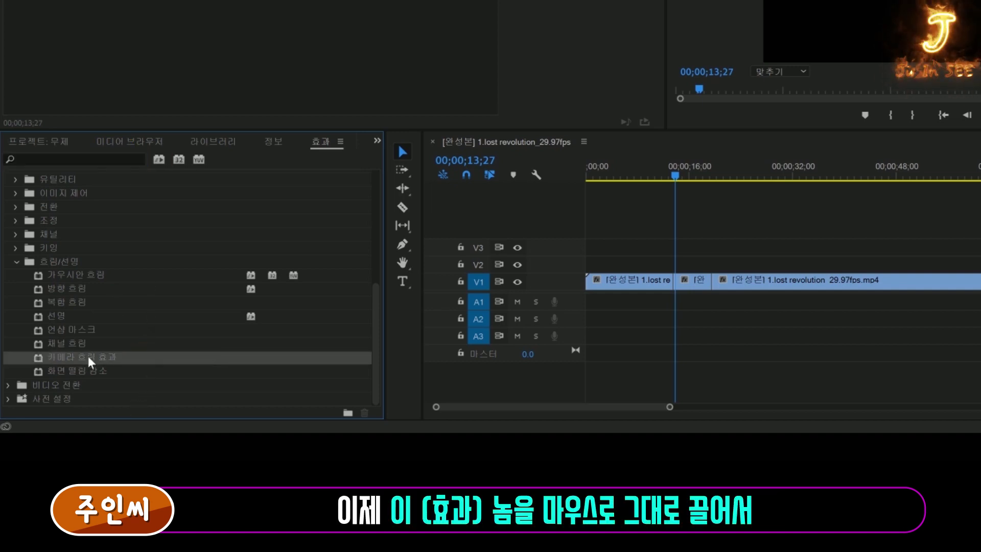
pyautogui.moveTo(89, 356); pyautogui.dragTo(691, 288)
# Play back the middle clip from its start to preview the camera blur
pyautogui.click(671, 168)
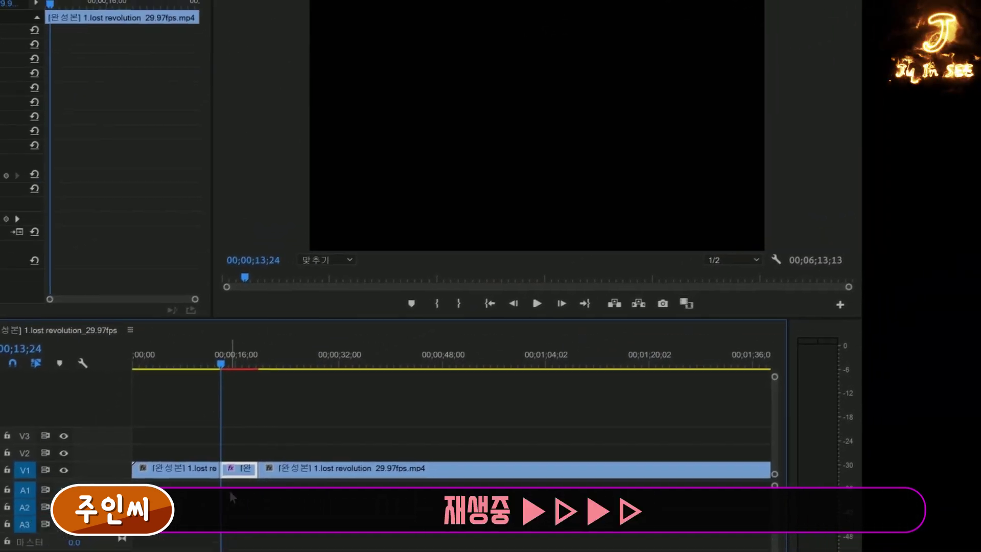
pyautogui.press('space')
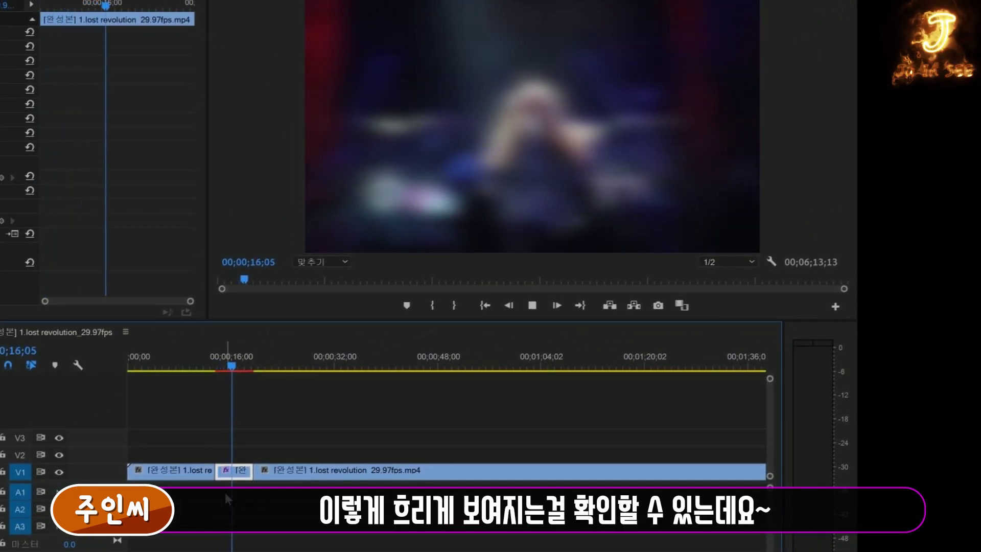
pyautogui.press('space')
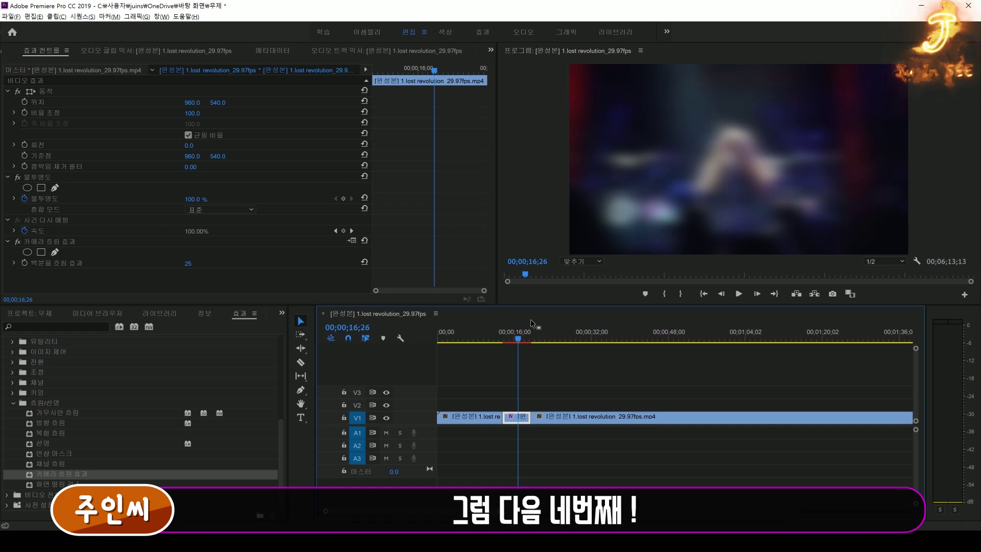
# With the playhead at 00;00;16;17, set the middle clip's Percent Blur (백분율 흐림 효과) to 19
pyautogui.click(517, 340)
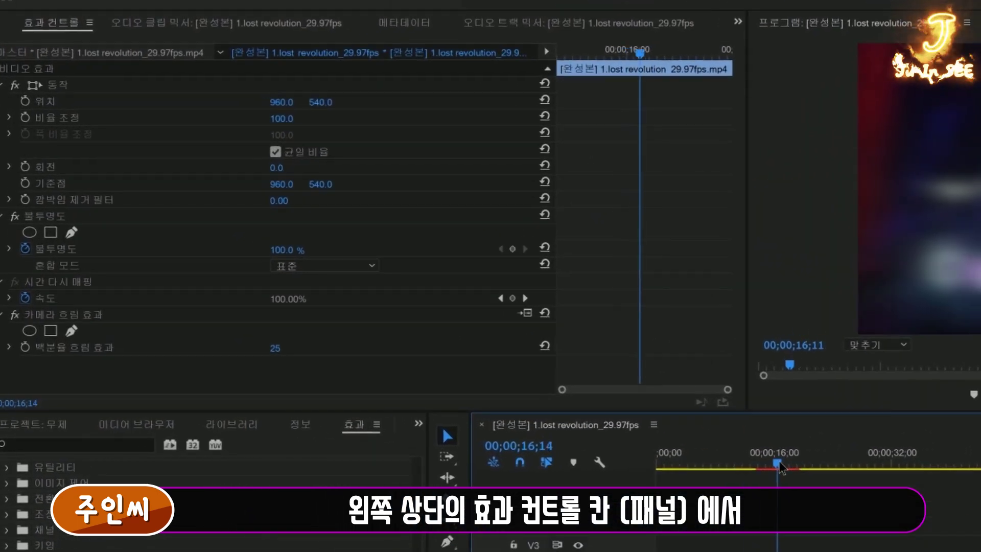
pyautogui.click(778, 466)
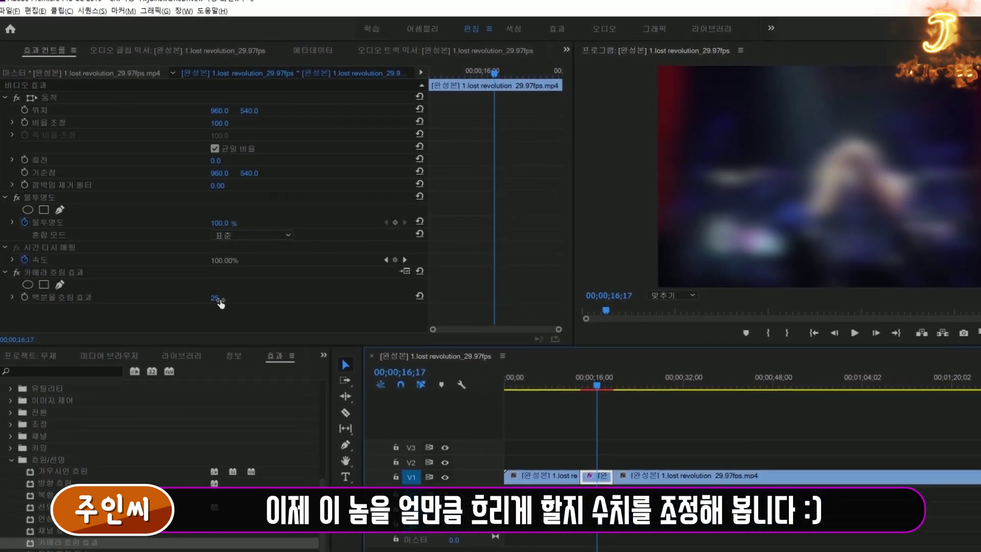
pyautogui.moveTo(201, 286)
pyautogui.mouseDown()
pyautogui.moveTo(185, 286)
pyautogui.moveTo(212, 284)
pyautogui.mouseUp()
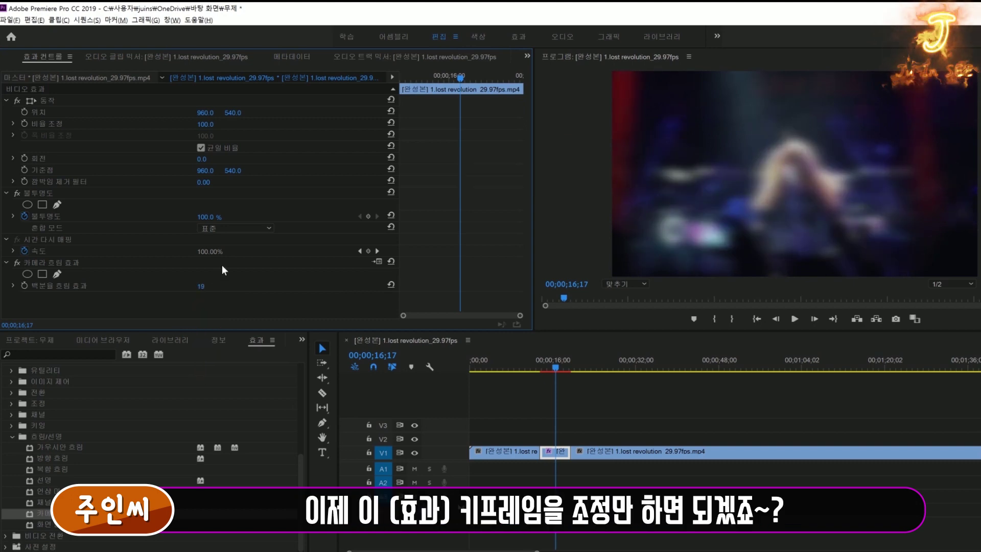
# Keyframe the Percent Blur with 19 at 00;00;15;02 and 0 at the start of the middle clip
pyautogui.click(429, 75)
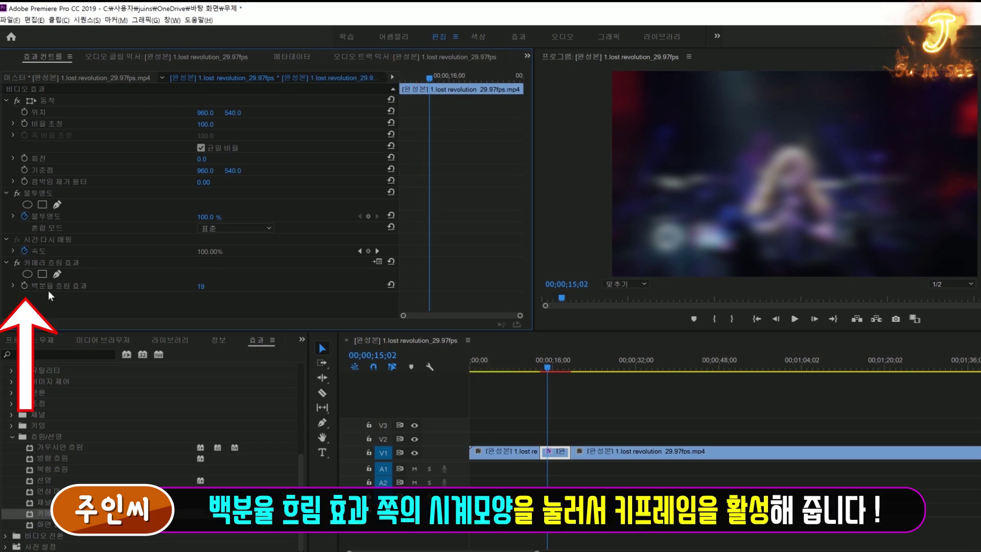
pyautogui.click(23, 284)
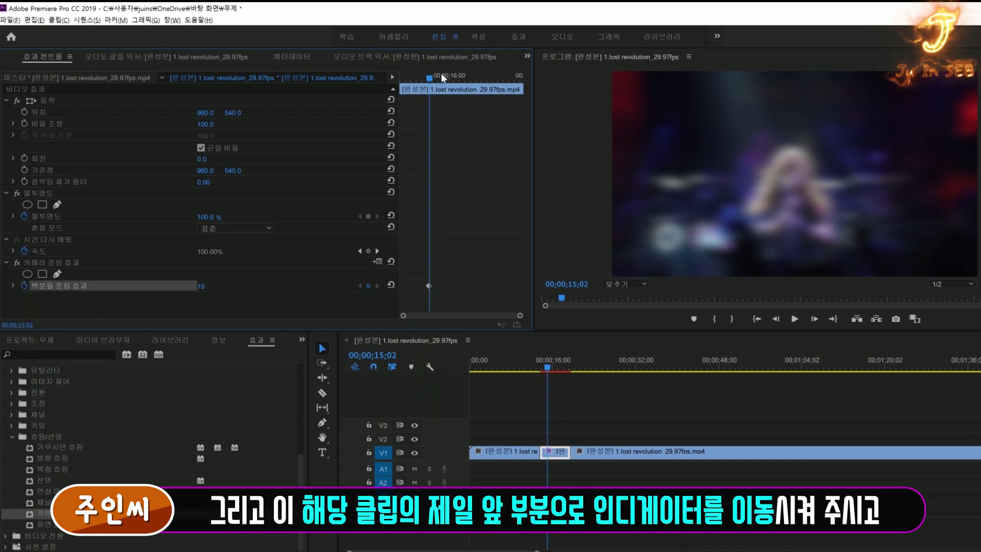
pyautogui.moveTo(440, 76); pyautogui.dragTo(369, 82)
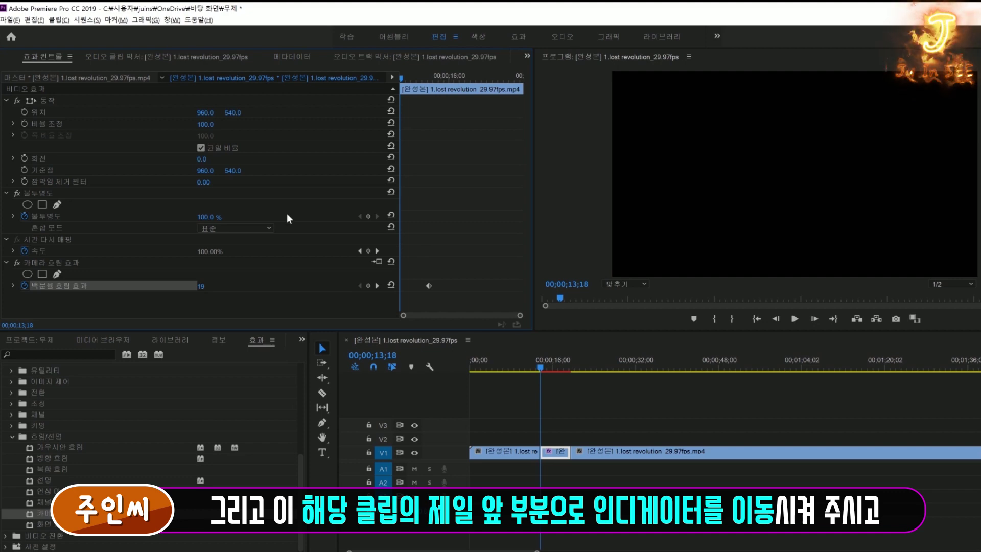
pyautogui.moveTo(200, 287); pyautogui.dragTo(169, 287)
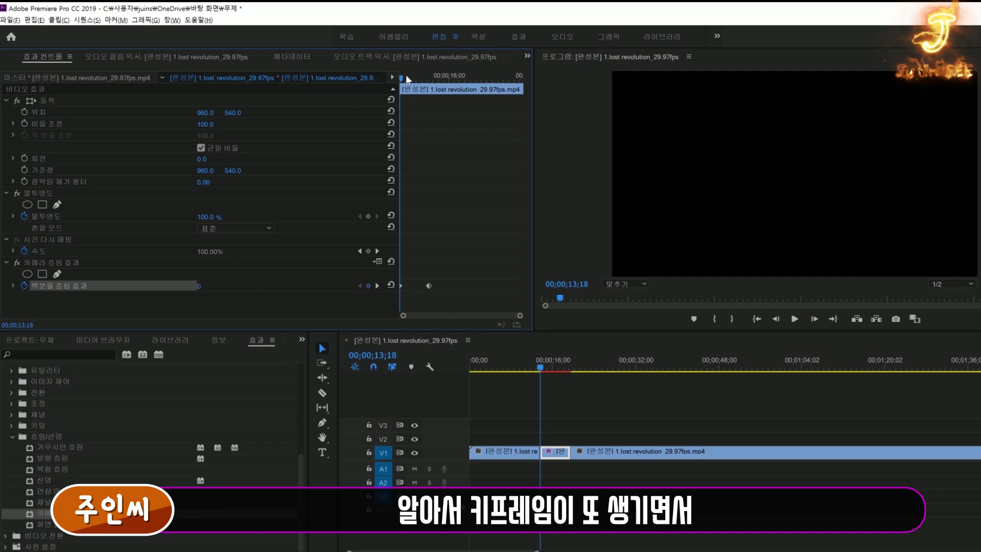
# Play the middle clip from its start to preview the blur ramping up
pyautogui.press('space')
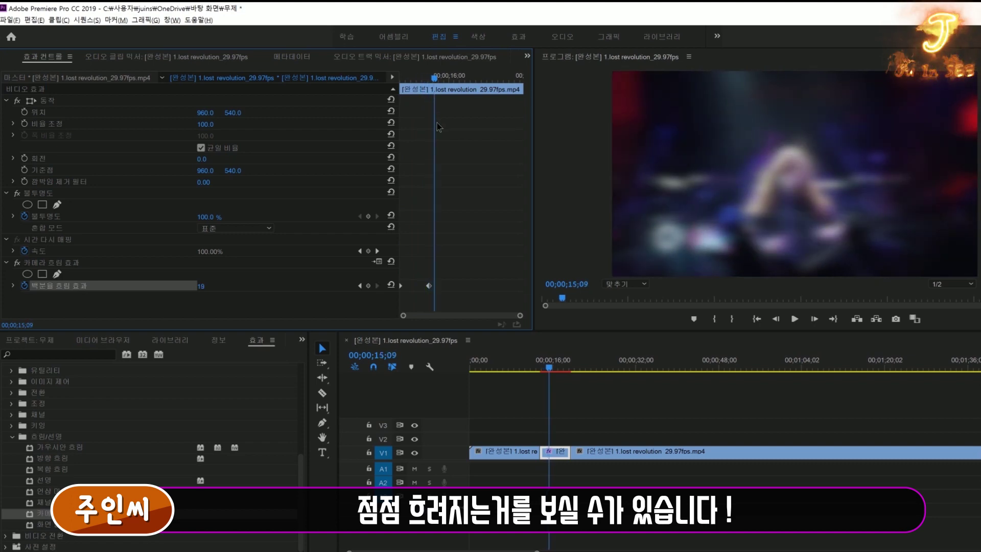
pyautogui.press('Left')
pyautogui.press('Left')
pyautogui.press('Left')
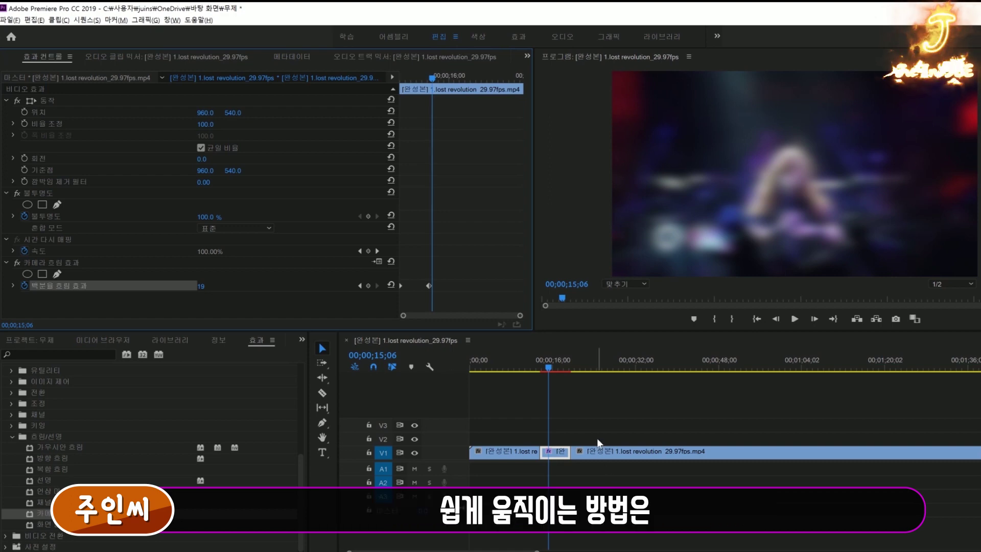
# Scrub through the middle clip to its end at 00;00;19;19 to check the effect's time range
pyautogui.click(568, 390)
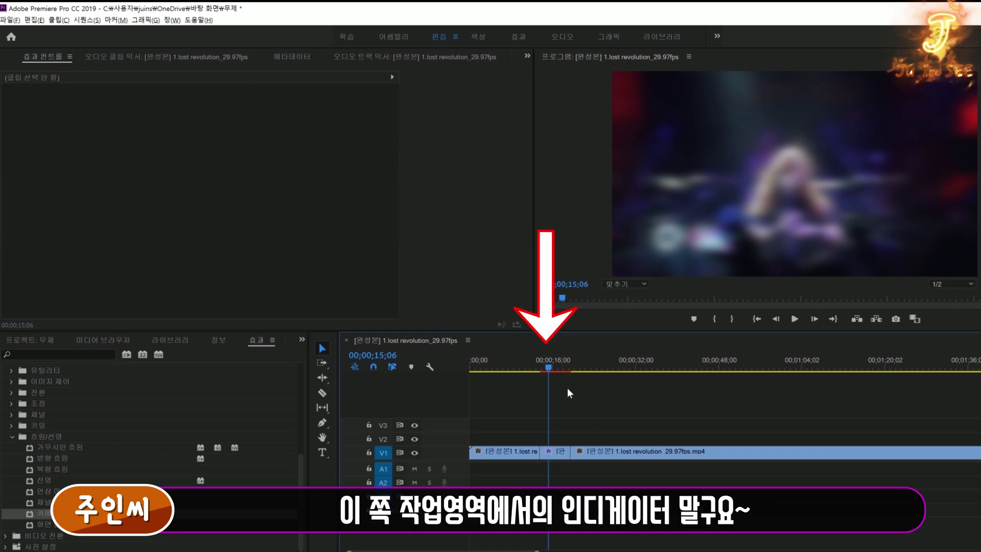
pyautogui.click(548, 364)
pyautogui.moveTo(548, 364); pyautogui.dragTo(556, 372)
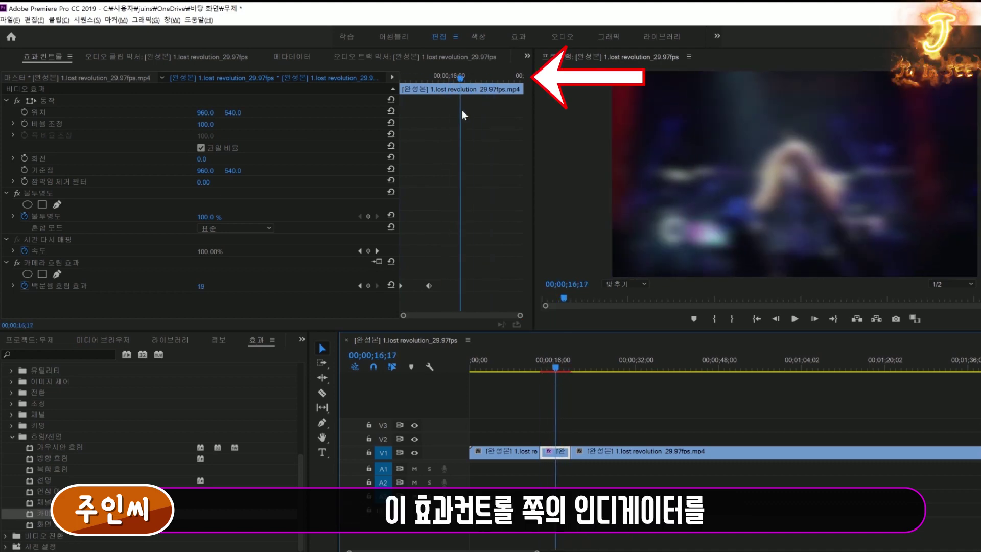
pyautogui.moveTo(463, 81); pyautogui.dragTo(553, 100)
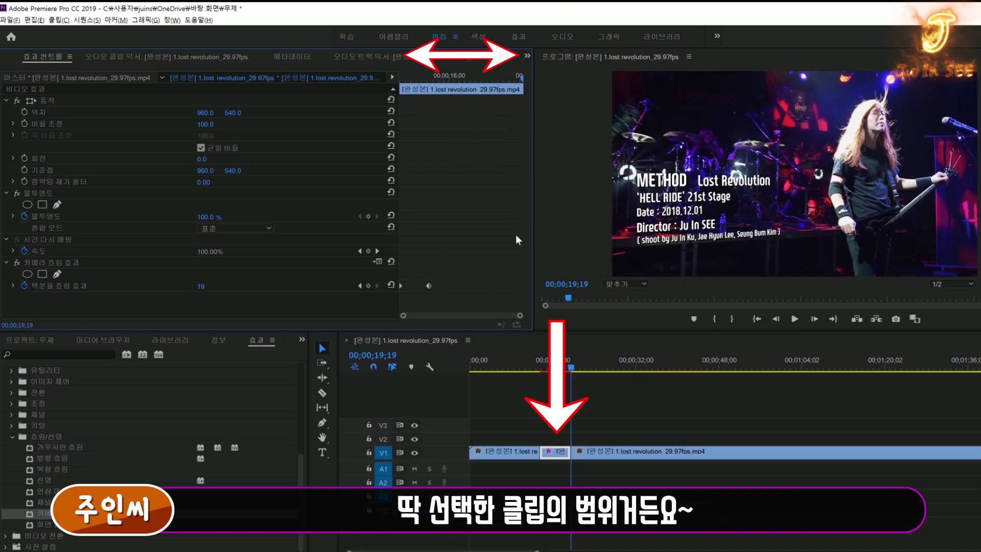
# Add a Percent Blur keyframe of 19 at 00;00;17;11, and set the blur to 0 at the clip's end
pyautogui.moveTo(525, 259); pyautogui.dragTo(486, 297)
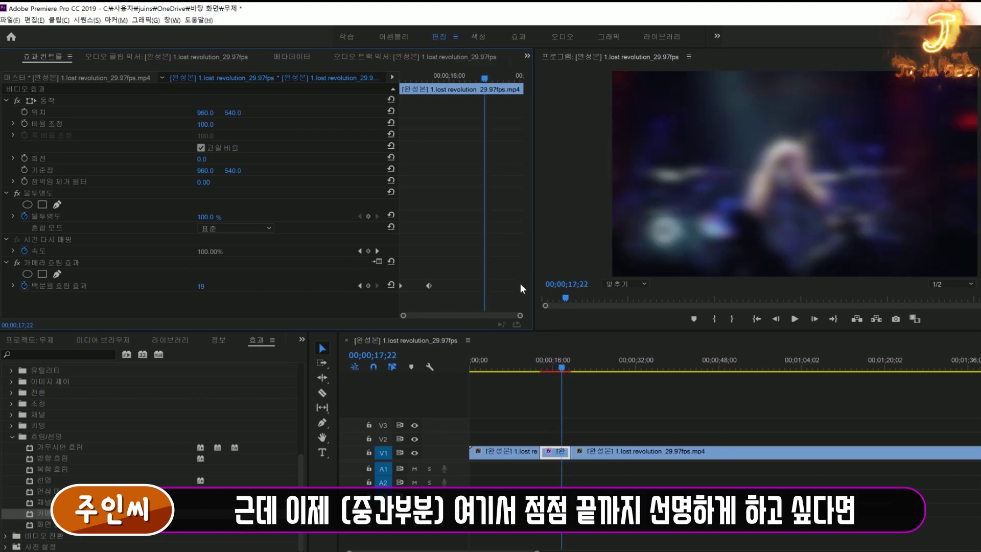
pyautogui.moveTo(484, 240)
pyautogui.mouseDown()
pyautogui.moveTo(468, 242)
pyautogui.moveTo(475, 245)
pyautogui.mouseUp()
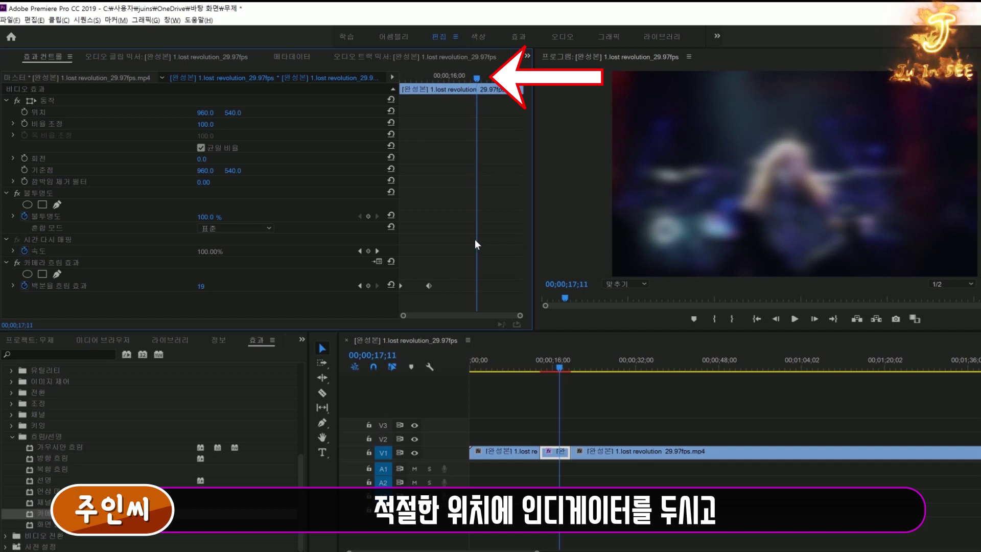
pyautogui.click(369, 286)
pyautogui.press('Down')
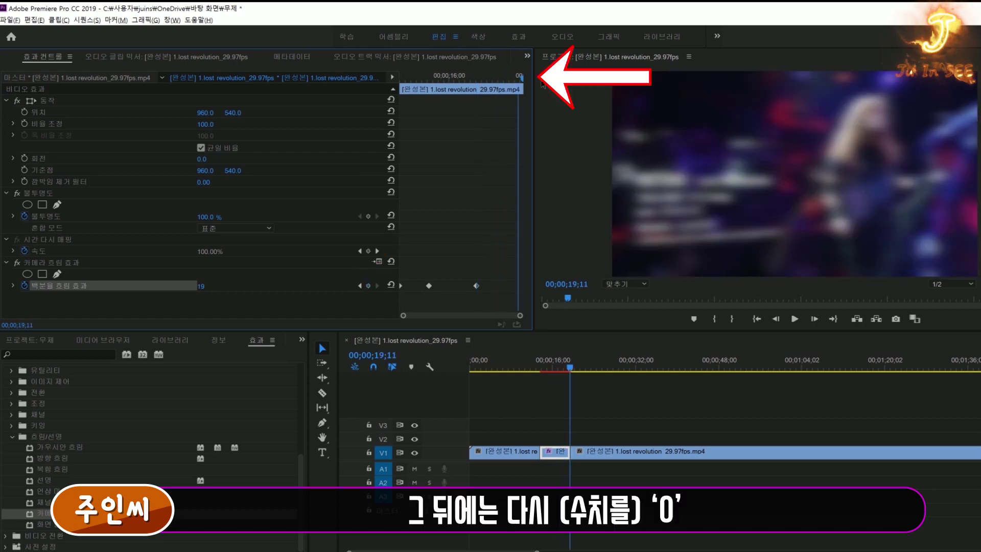
pyautogui.press('Up')
# Play back the middle clip to preview the blur fading in and out
pyautogui.press('space')
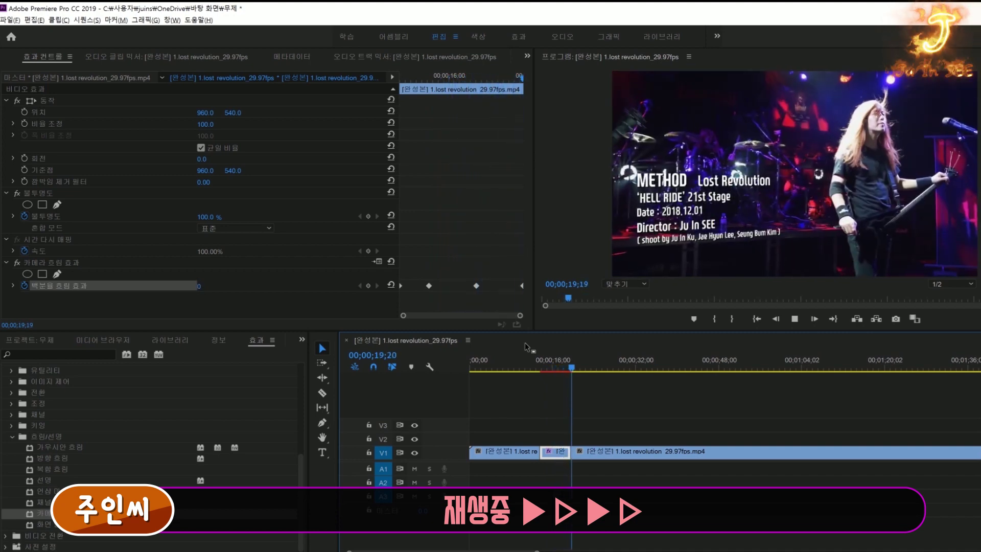
pyautogui.press('space')
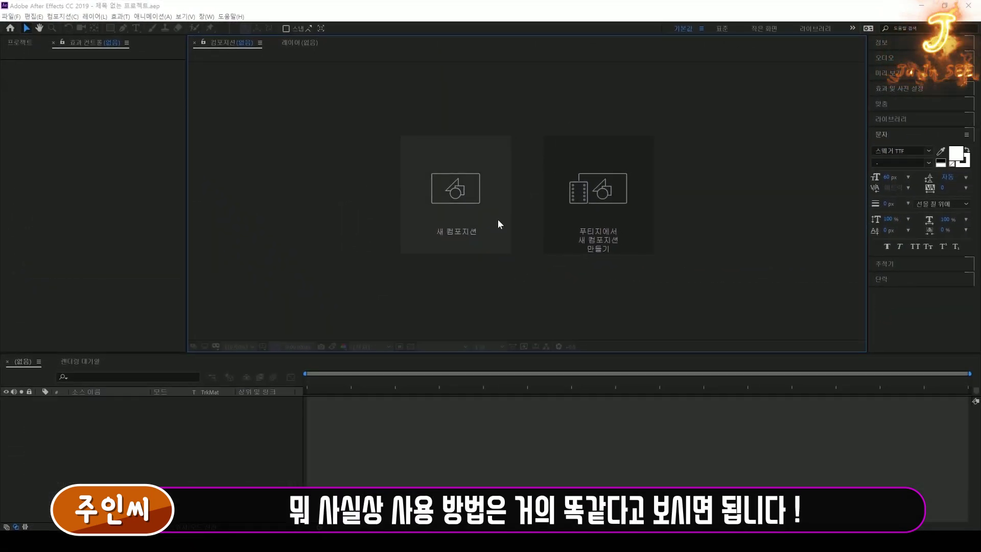
# In After Effects, create a 1920 x 1080, 30 fps composition lasting 0:06:20:00 and add the video [완성본] 1.lost revolution_29.97fps
pyautogui.click(483, 244)
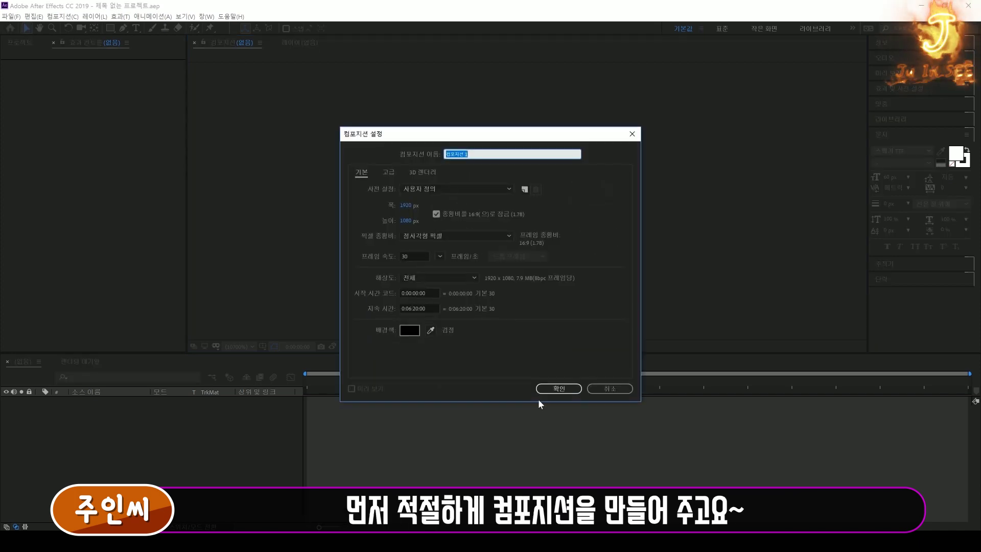
pyautogui.click(539, 393)
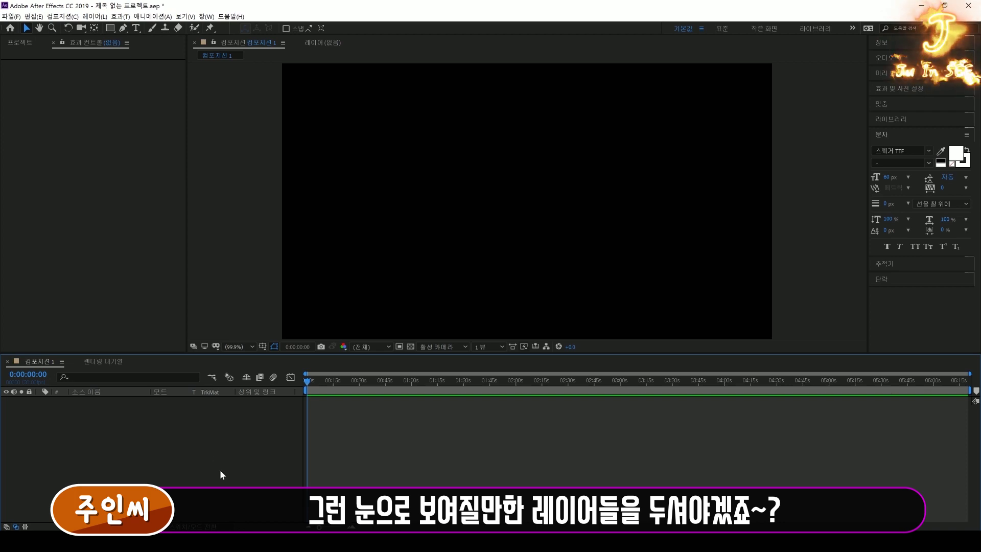
pyautogui.click(143, 477)
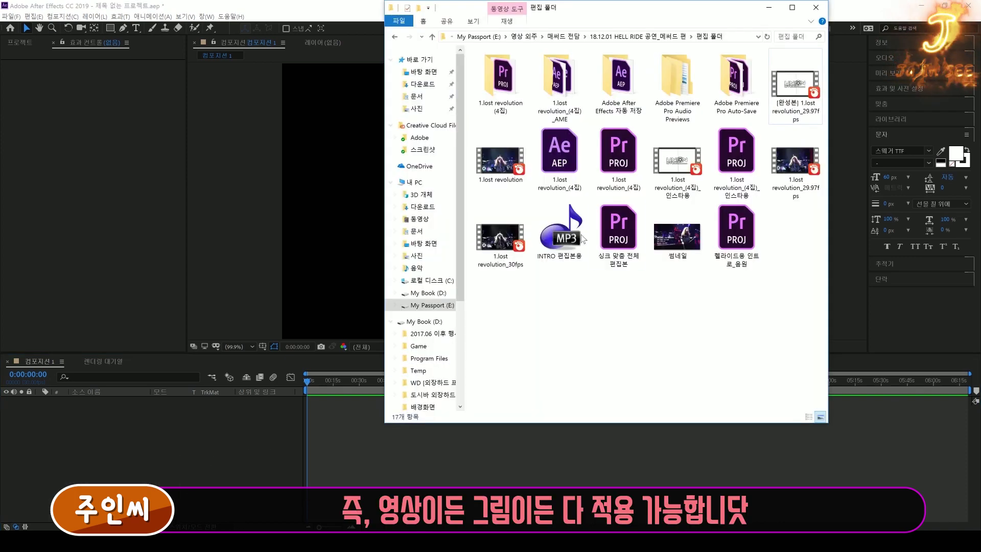
pyautogui.click(796, 89)
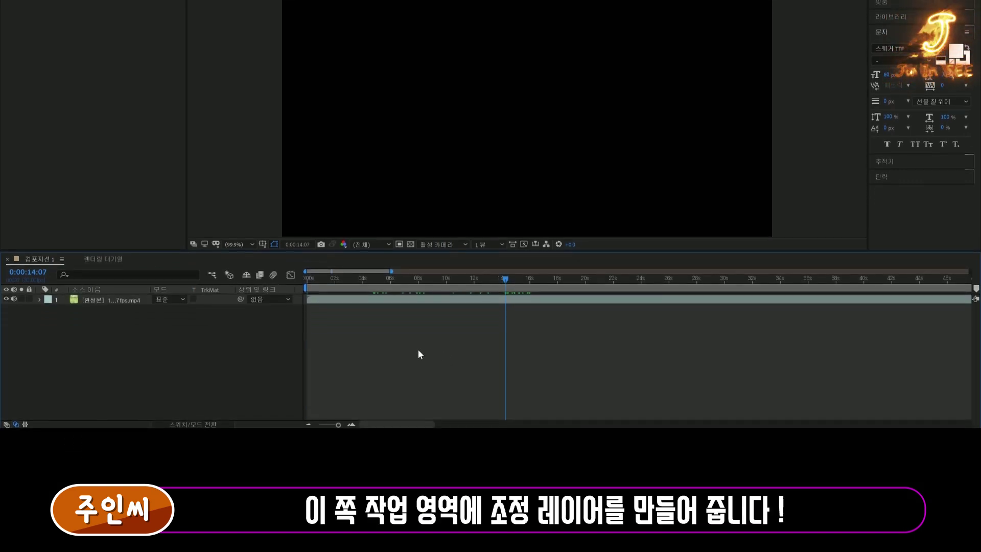
pyautogui.rightClick(391, 351)
pyautogui.moveTo(450, 263)
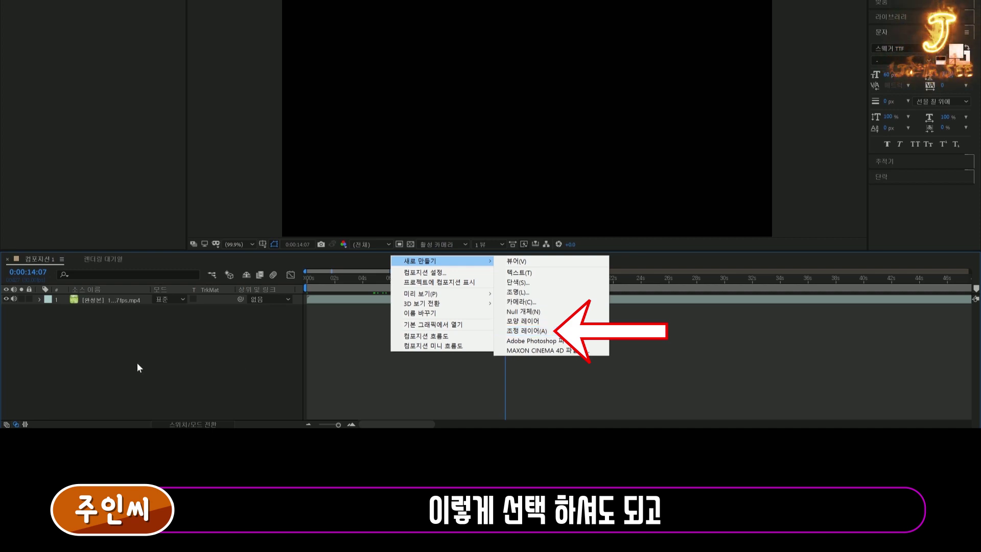
pyautogui.rightClick(29, 259)
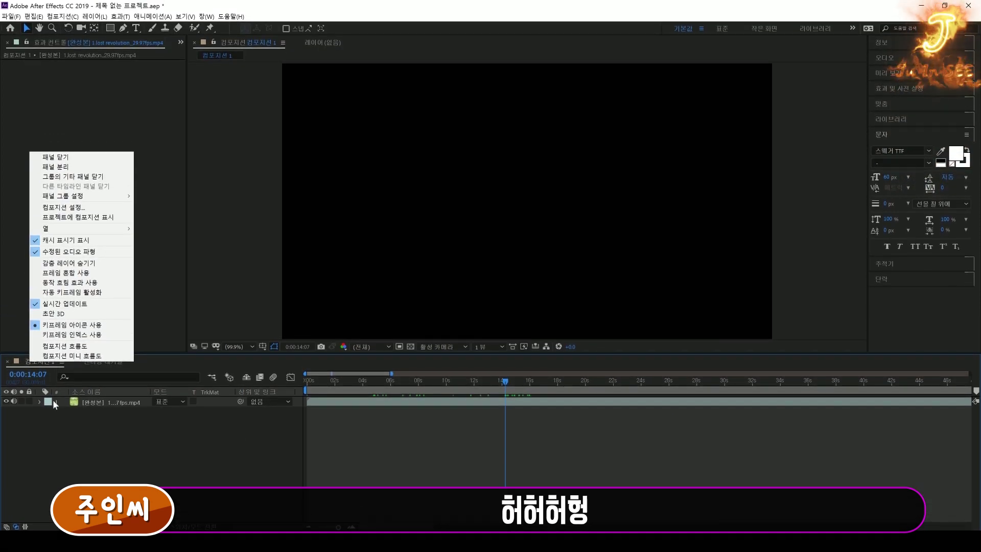
pyautogui.click(53, 400)
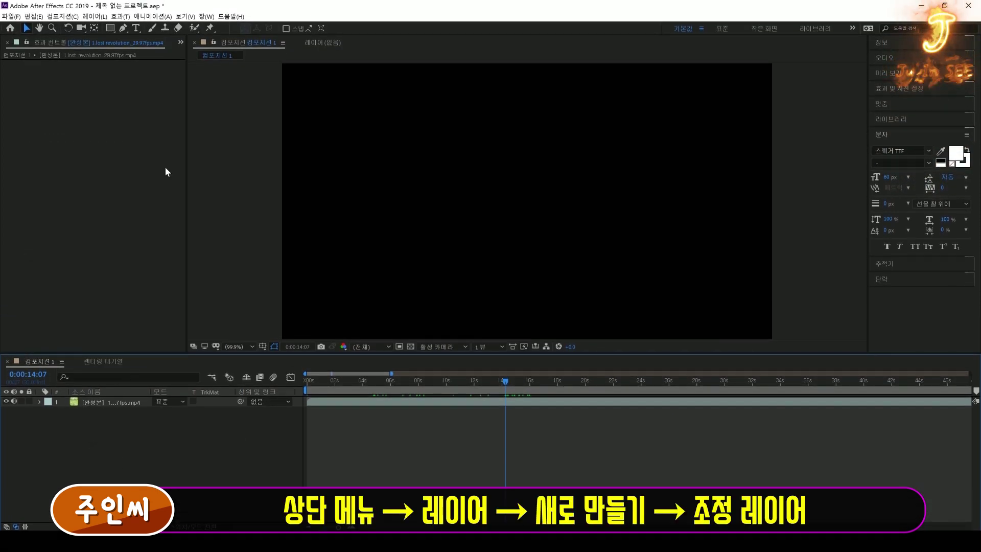
# Add an adjustment layer above the video and apply the Camera Lens Blur effect to it
pyautogui.click(95, 17)
pyautogui.moveTo(113, 28)
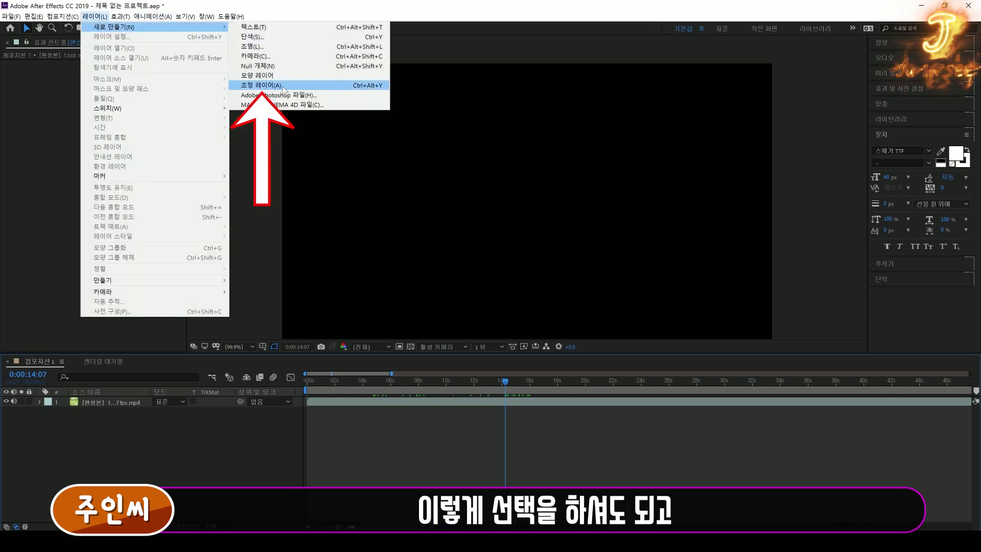
pyautogui.click(347, 86)
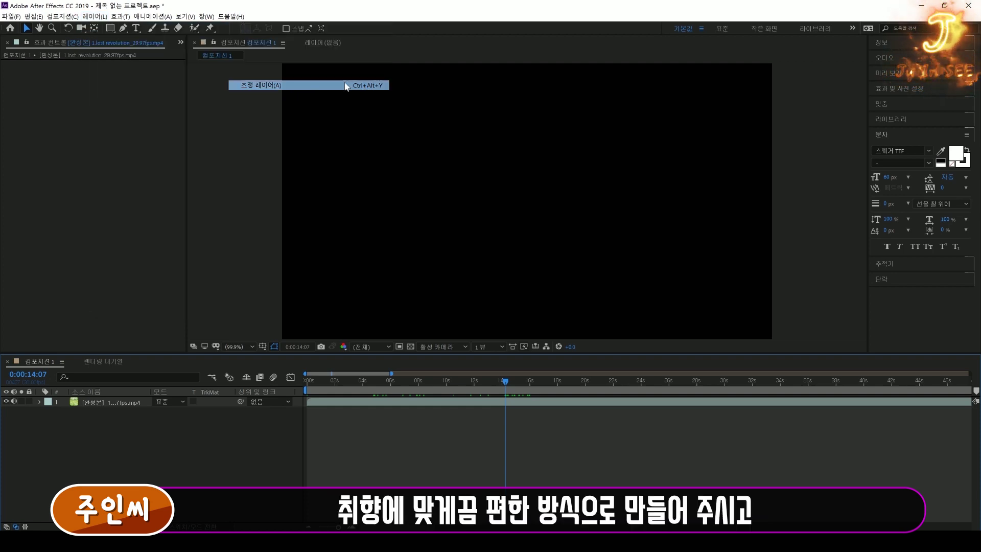
pyautogui.rightClick(486, 402)
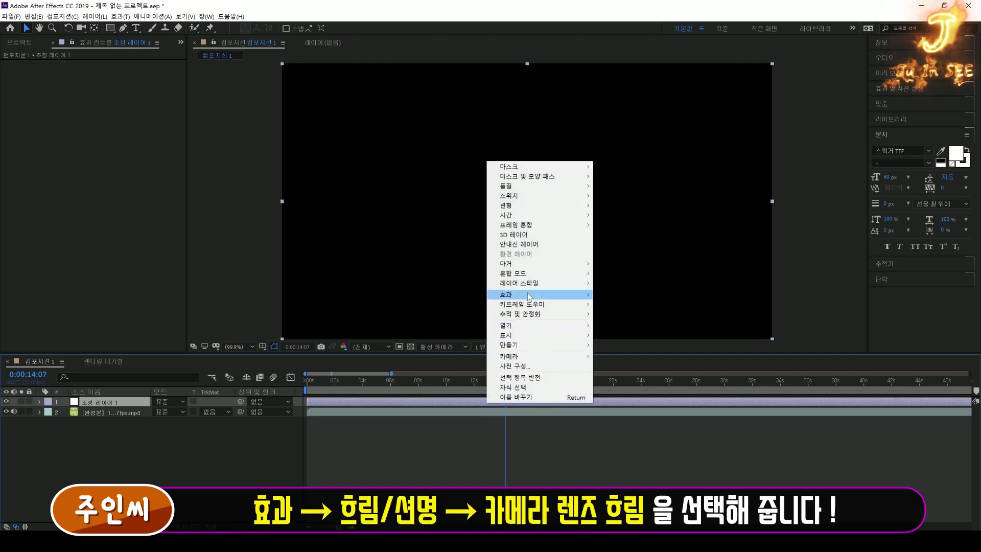
pyautogui.moveTo(579, 295)
pyautogui.moveTo(639, 296)
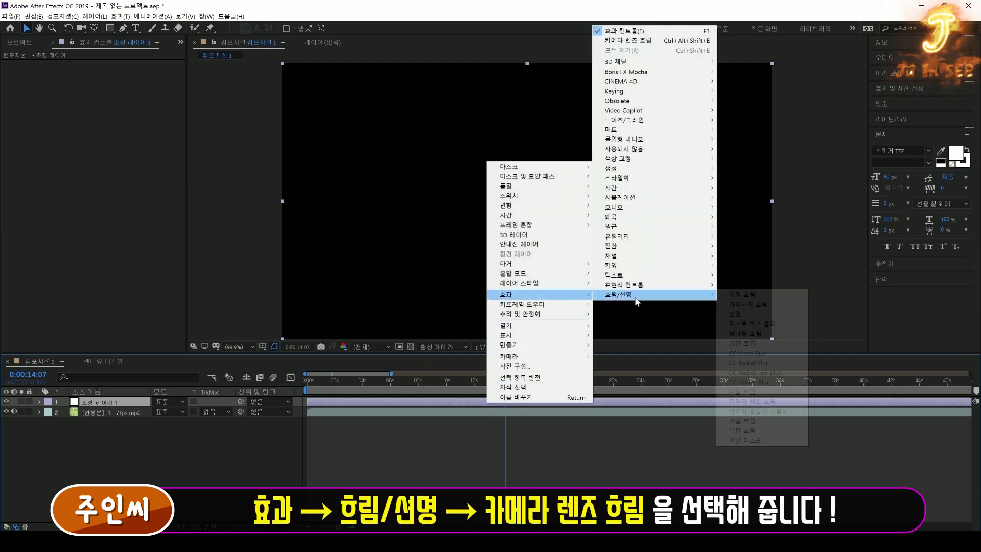
pyautogui.click(780, 403)
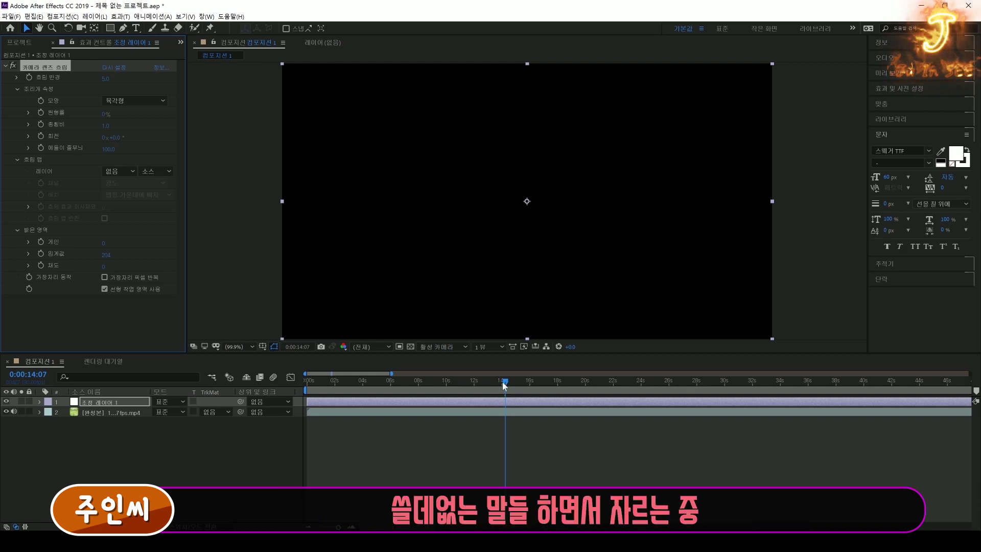
# Trim the adjustment layer so it runs from about 0:00:14:08 to about the 18-second mark
pyautogui.hotkey('alt', '[')
pyautogui.moveTo(505, 384)
pyautogui.mouseDown()
pyautogui.moveTo(558, 385)
pyautogui.moveTo(505, 385)
pyautogui.mouseUp()
pyautogui.hotkey('alt', ']')
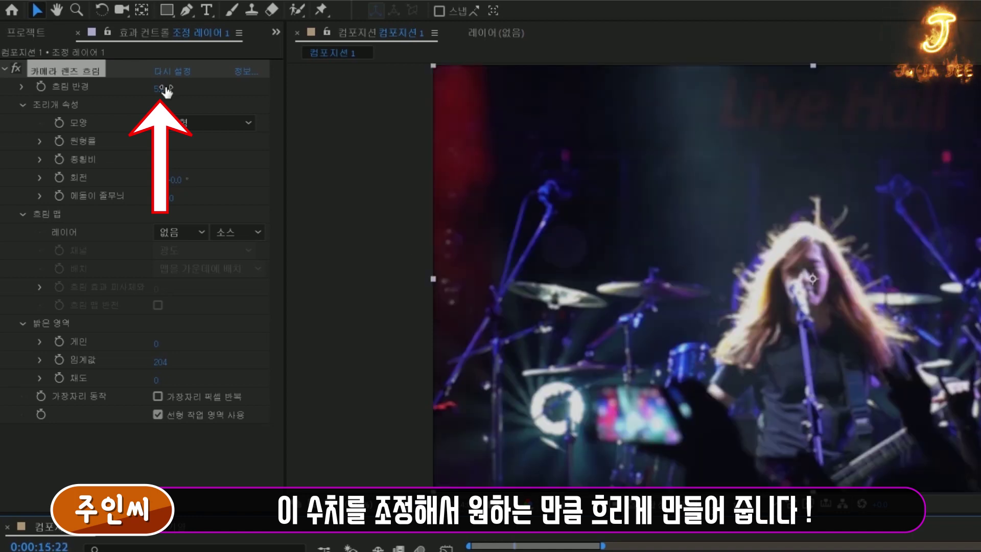
# Set the Camera Lens Blur's Blur Radius to 20 and reveal that property under the adjustment layer in the timeline
pyautogui.moveTo(162, 88); pyautogui.dragTo(322, 155)
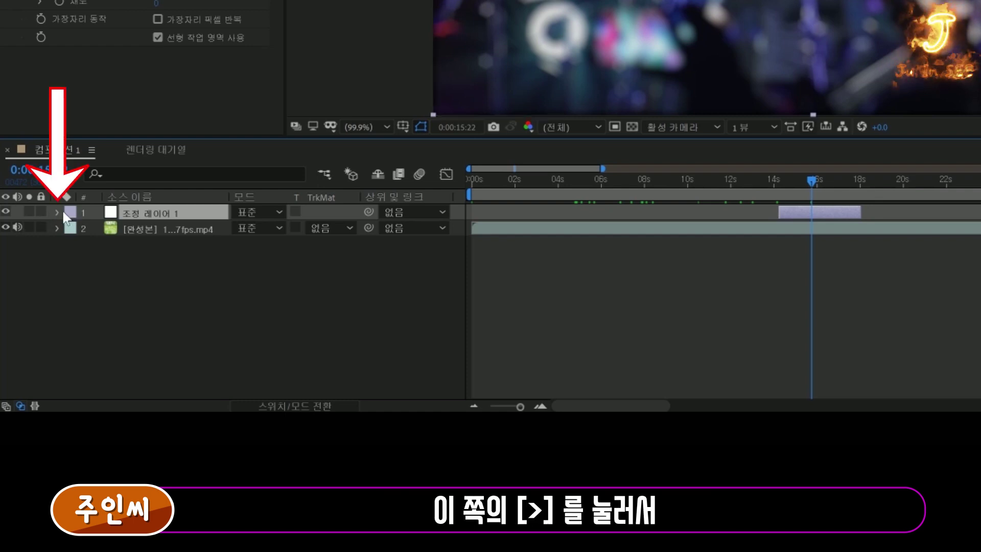
pyautogui.click(58, 211)
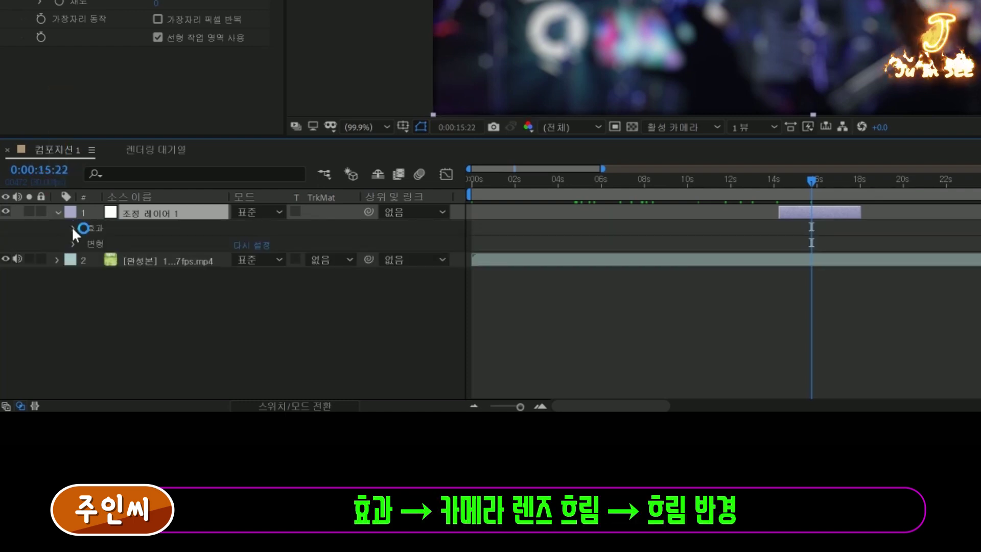
pyautogui.click(72, 227)
pyautogui.click(88, 244)
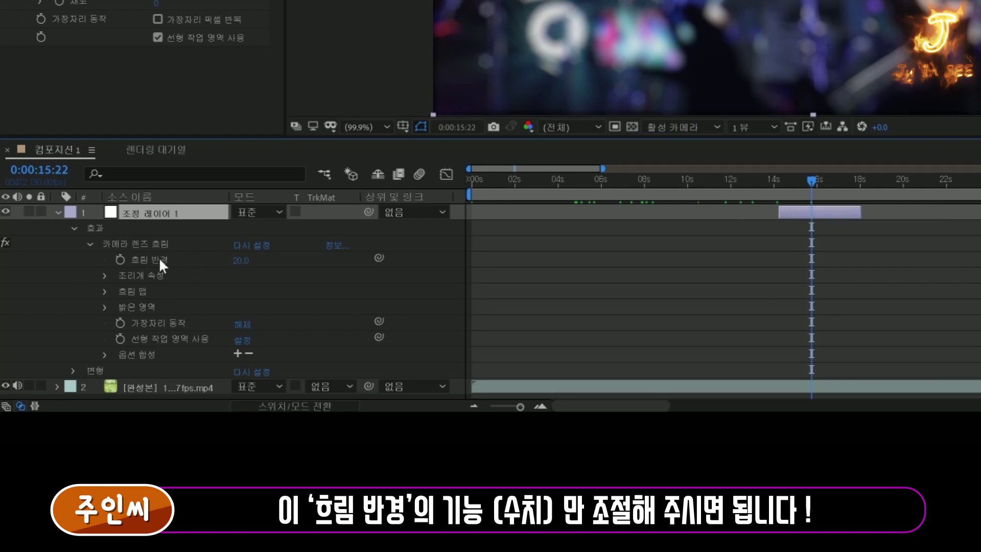
# Keyframe the Blur Radius at 20 at 0:00:15:07 and at 0 at the adjustment layer's start, 0:00:14:08
pyautogui.click(802, 181)
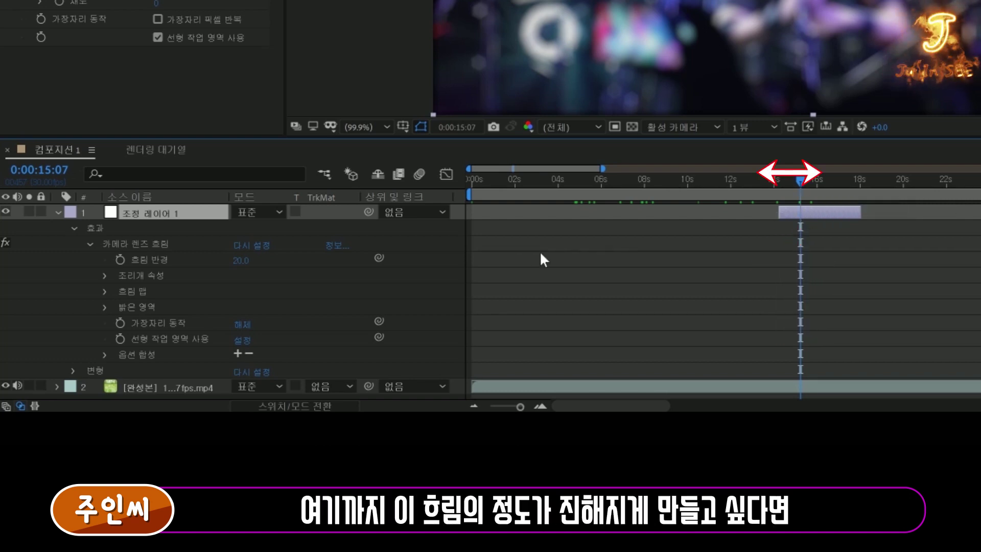
pyautogui.click(114, 256)
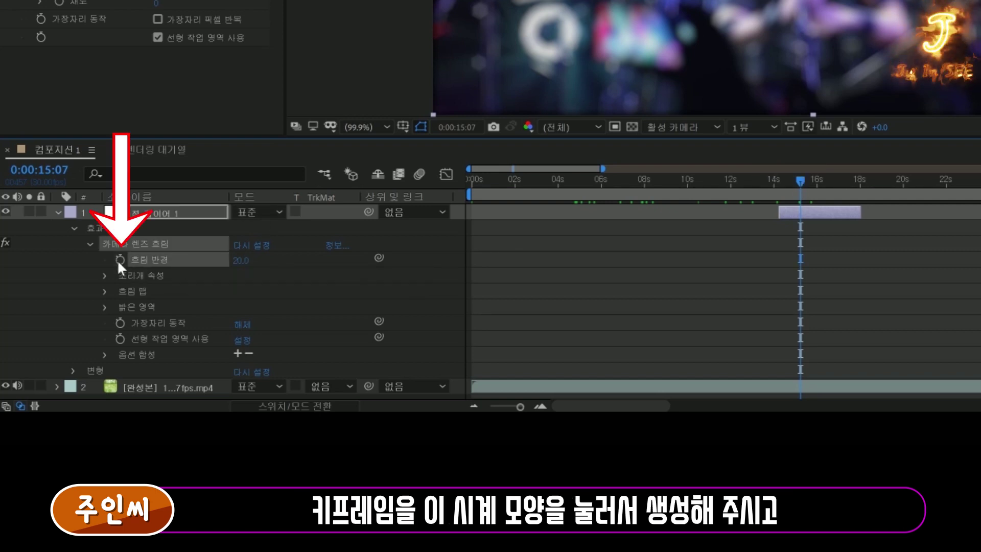
pyautogui.click(119, 260)
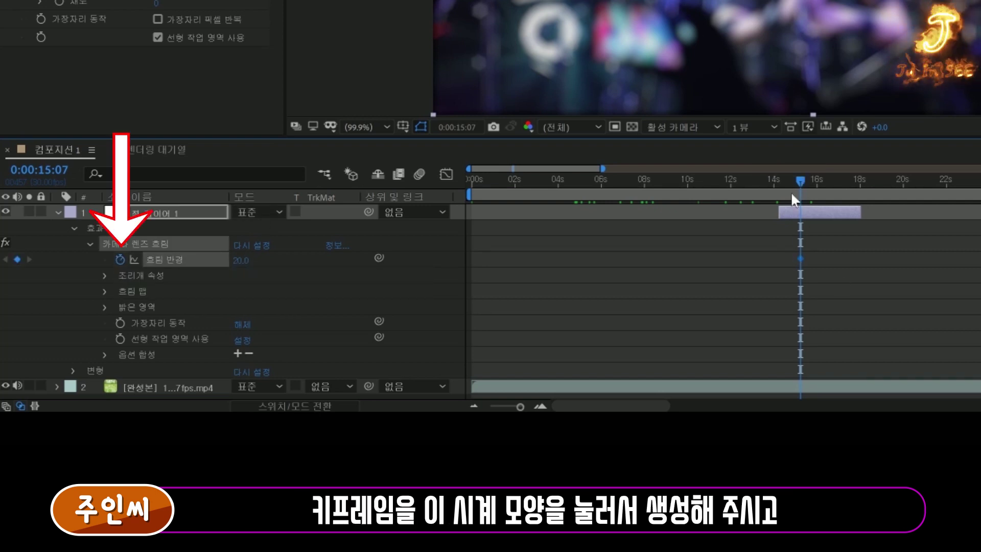
pyautogui.moveTo(791, 191); pyautogui.dragTo(780, 192)
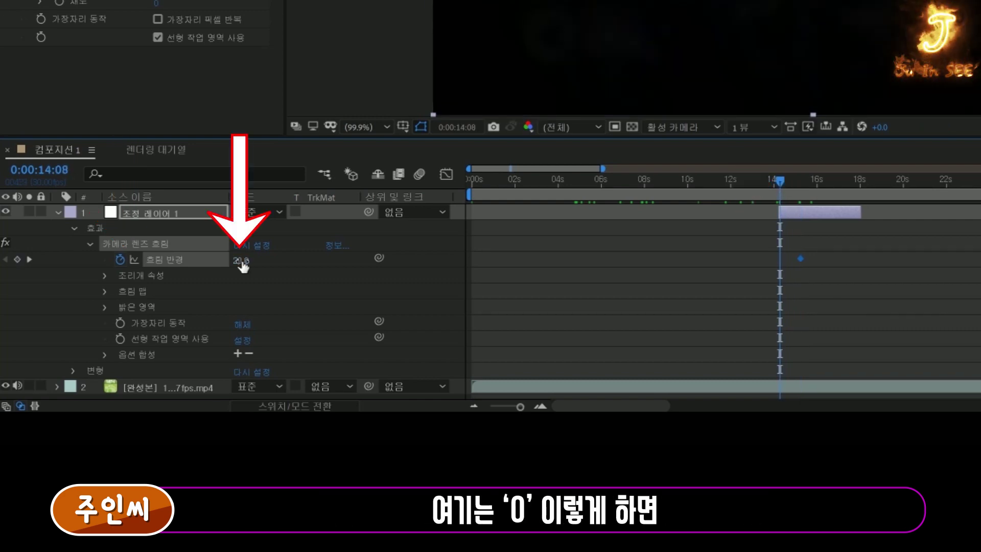
pyautogui.moveTo(243, 266); pyautogui.dragTo(228, 269)
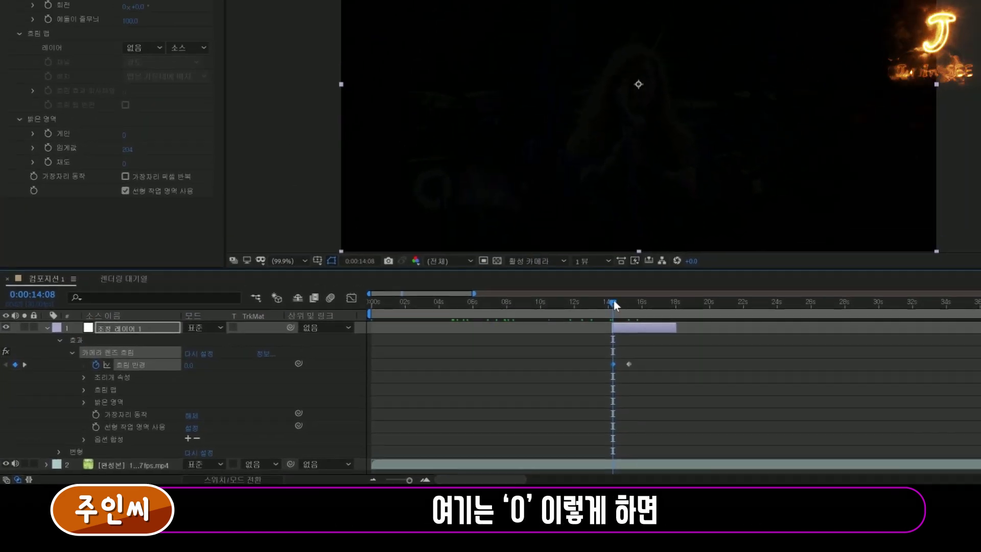
pyautogui.moveTo(615, 301); pyautogui.dragTo(628, 307)
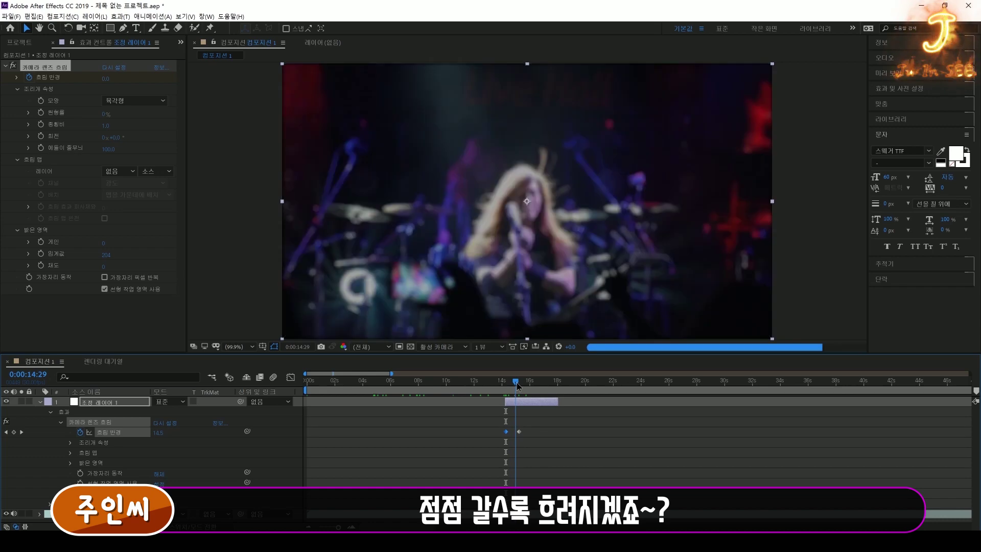
# Add a Blur Radius keyframe of 20 at 0:00:16:23, and set the radius to 0 at about 0:00:17:20
pyautogui.moveTo(517, 386); pyautogui.dragTo(540, 386)
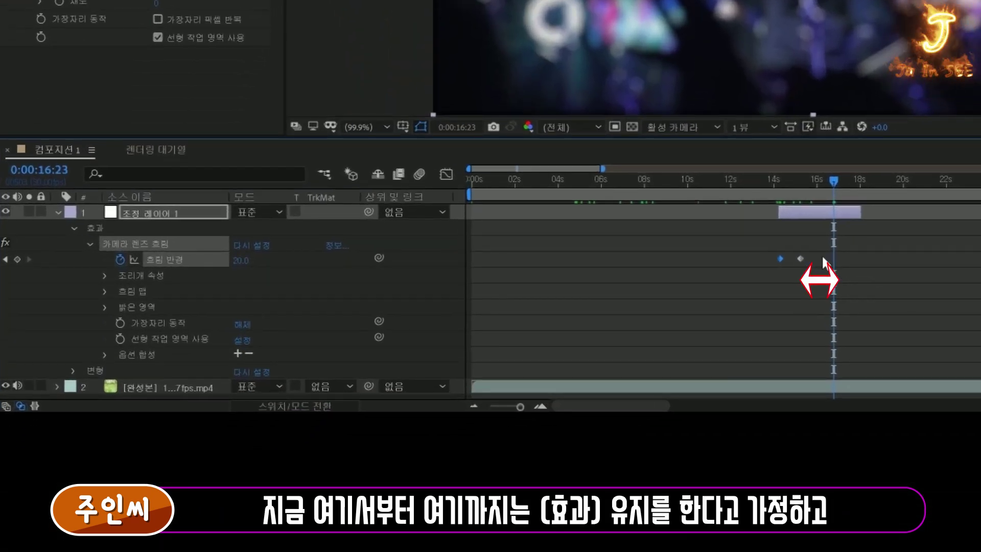
pyautogui.click(17, 259)
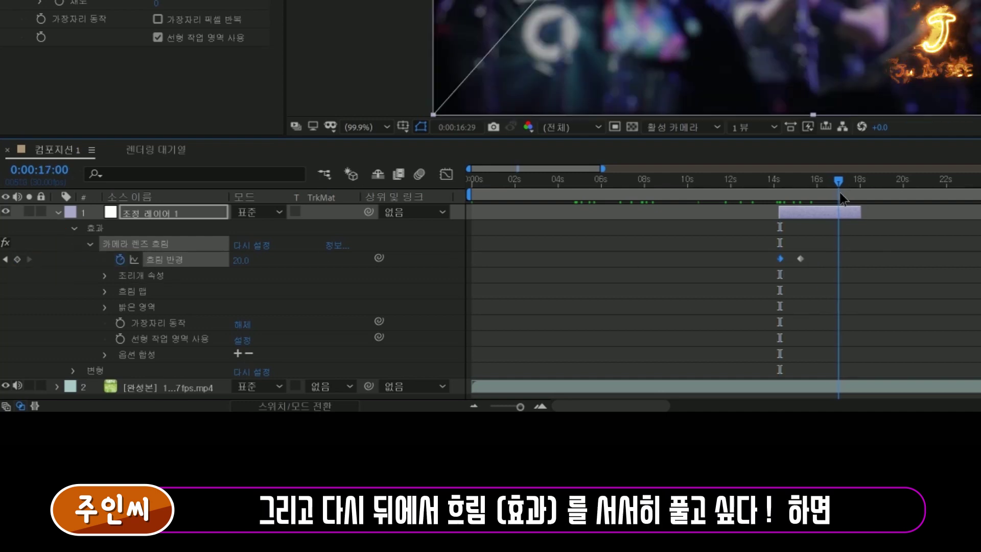
pyautogui.moveTo(839, 192); pyautogui.dragTo(835, 192)
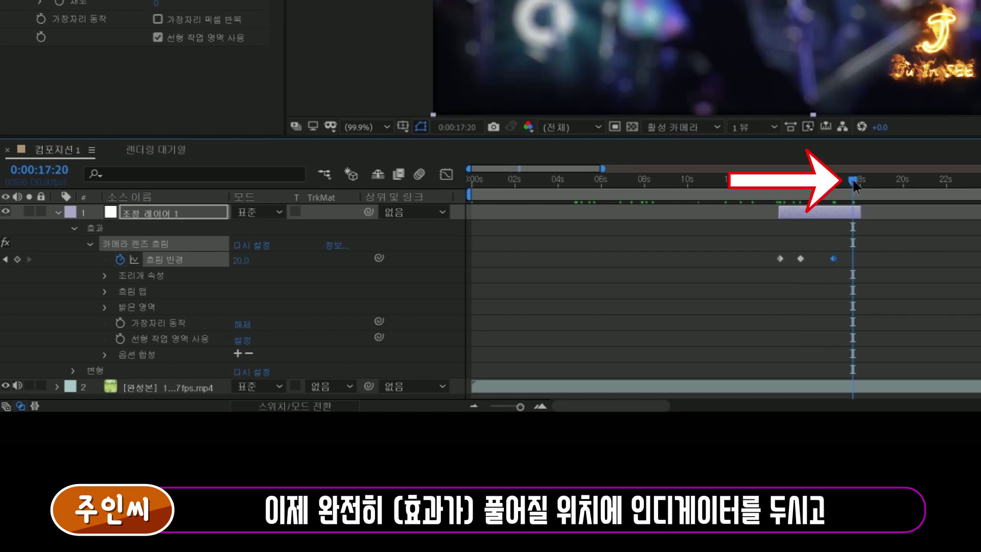
pyautogui.moveTo(856, 185); pyautogui.dragTo(851, 178)
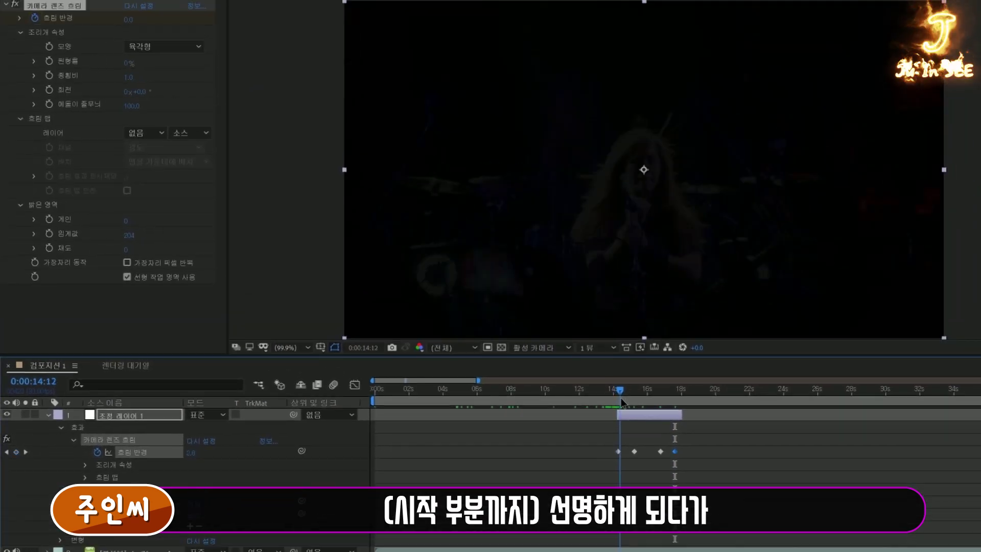
pyautogui.moveTo(623, 402); pyautogui.dragTo(699, 399)
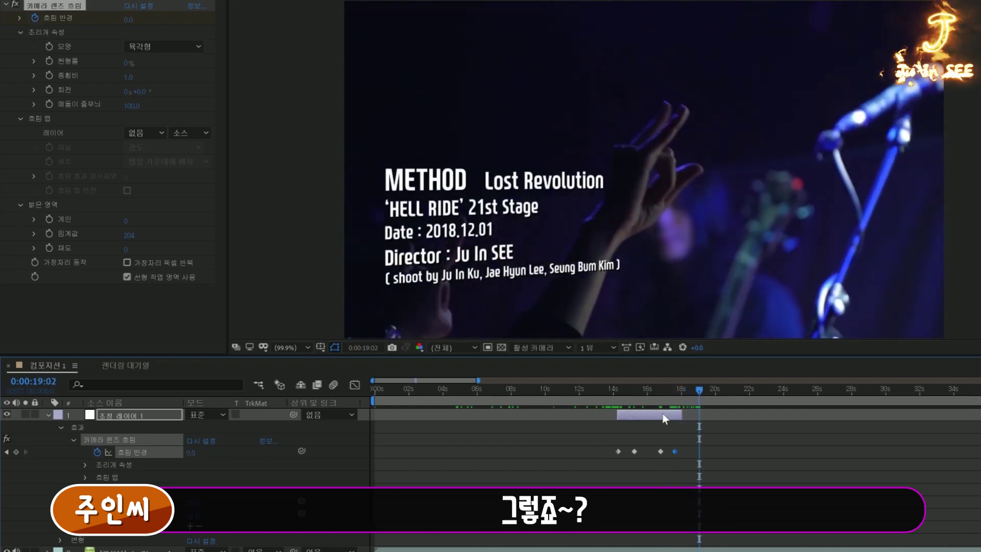